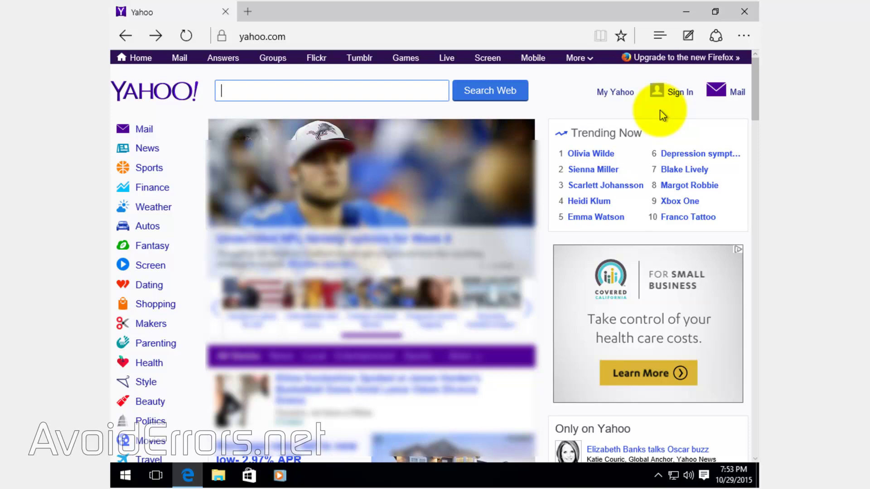
Open Yahoo Mail and sign in with the account's email address and password.
left_click(738, 92)
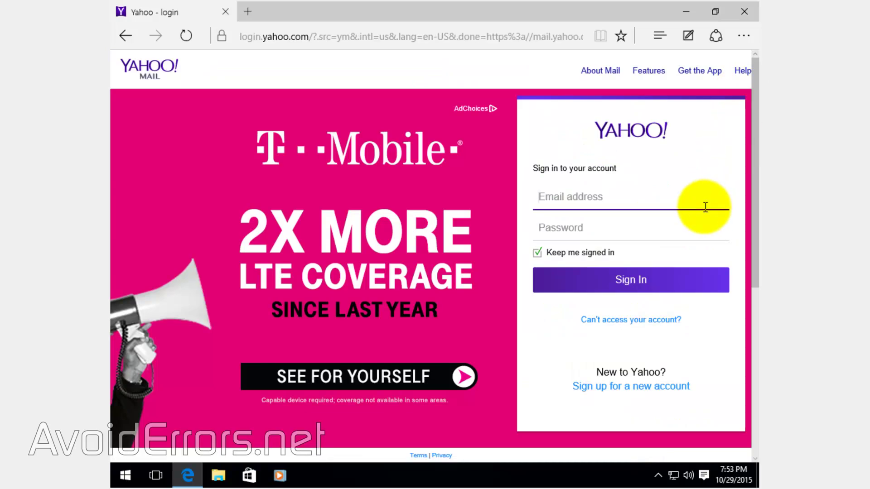
left_click(704, 202)
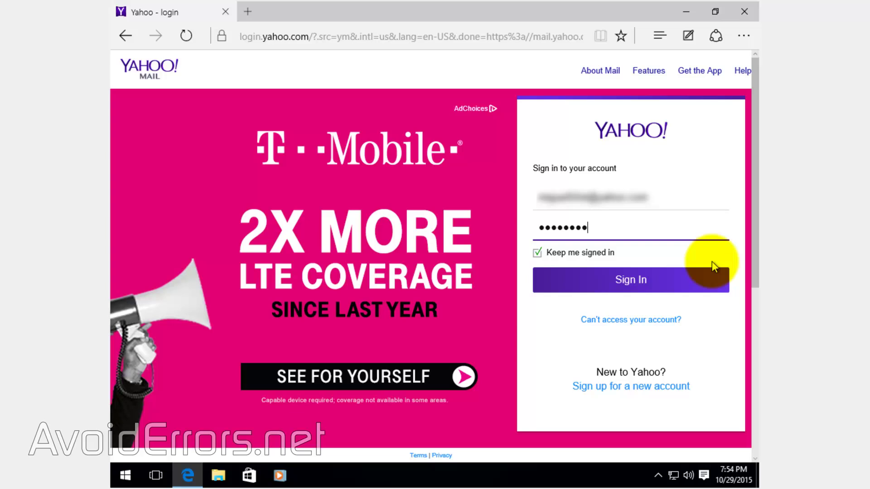
left_click(710, 280)
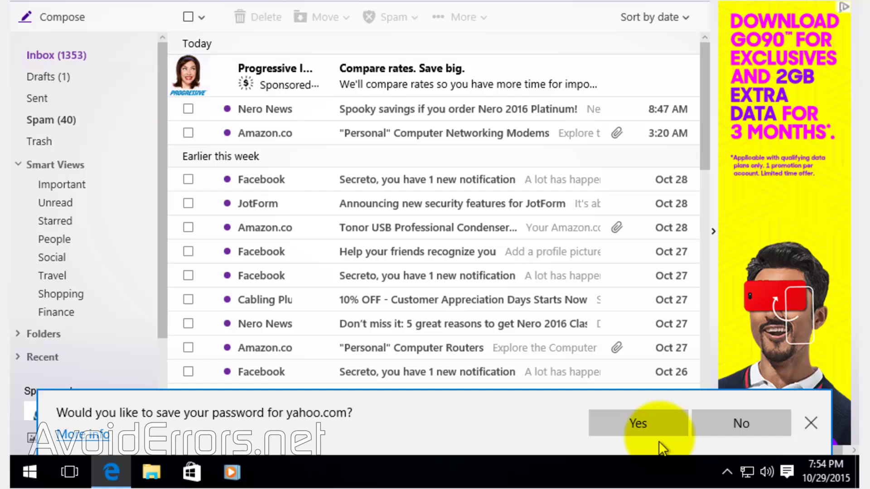
Accept saving the yahoo.com password, then minimize the browser window.
left_click(661, 430)
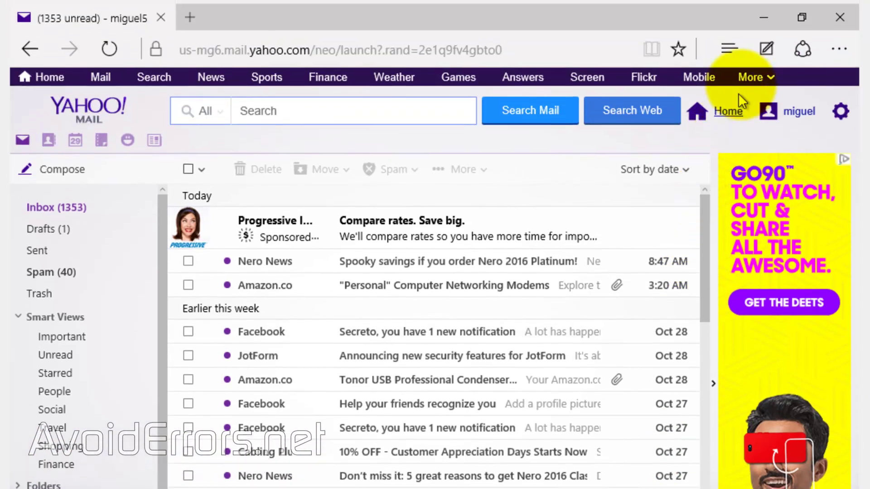
left_click(764, 20)
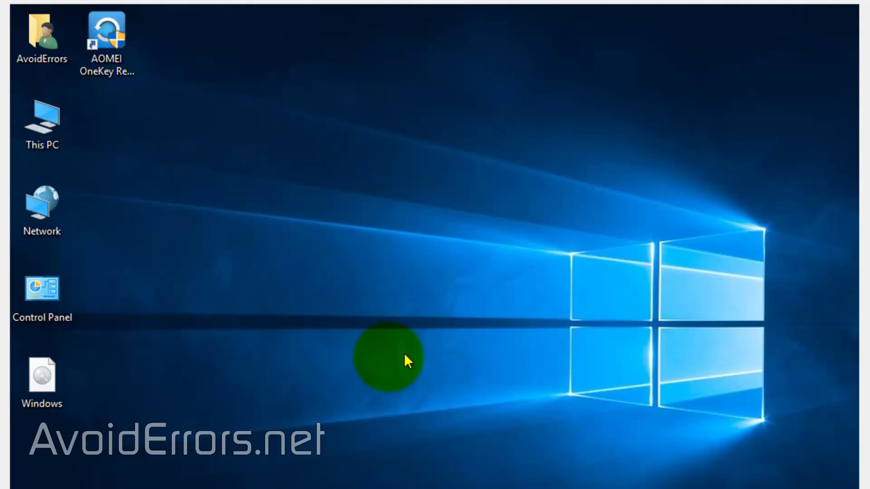
Open Control Panel from its desktop icon to show All Control Panel Items.
double_click(41, 293)
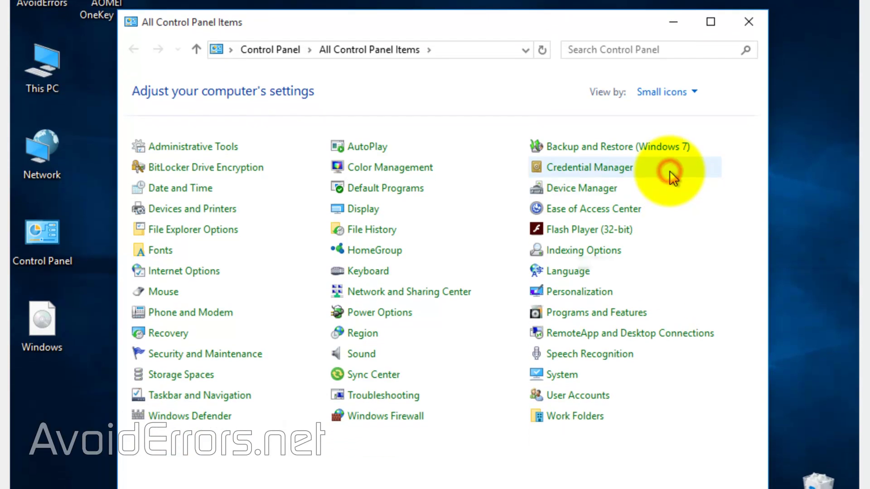
Open Credential Manager and expand the saved login.yahoo.com web password entry.
left_click(669, 171)
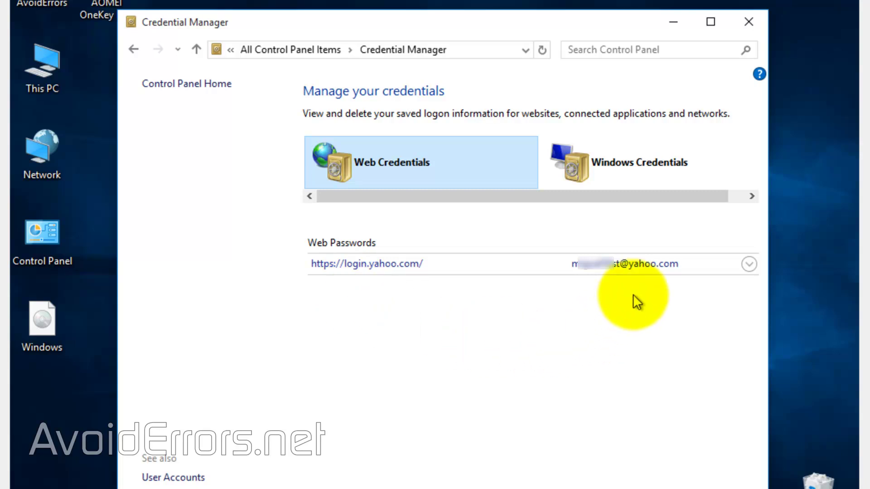
left_click(749, 265)
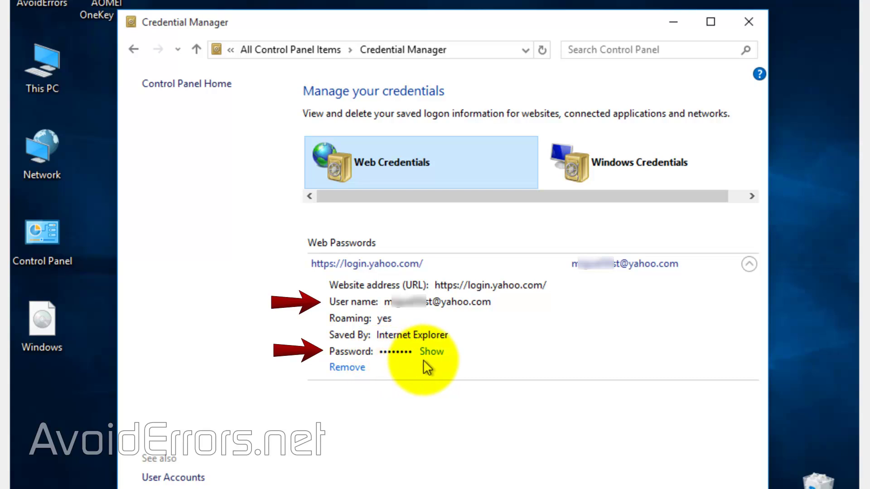
Request to show the Yahoo password, then cancel the Windows Security verification prompt.
left_click(434, 353)
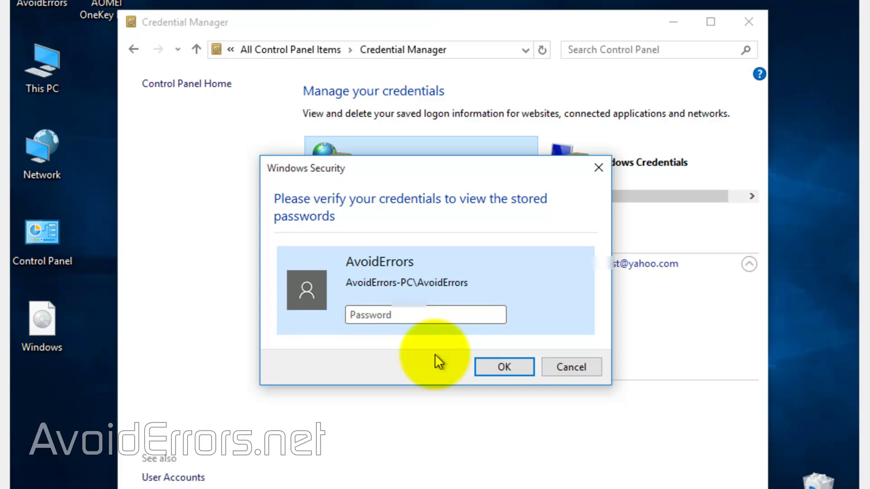
left_click(556, 371)
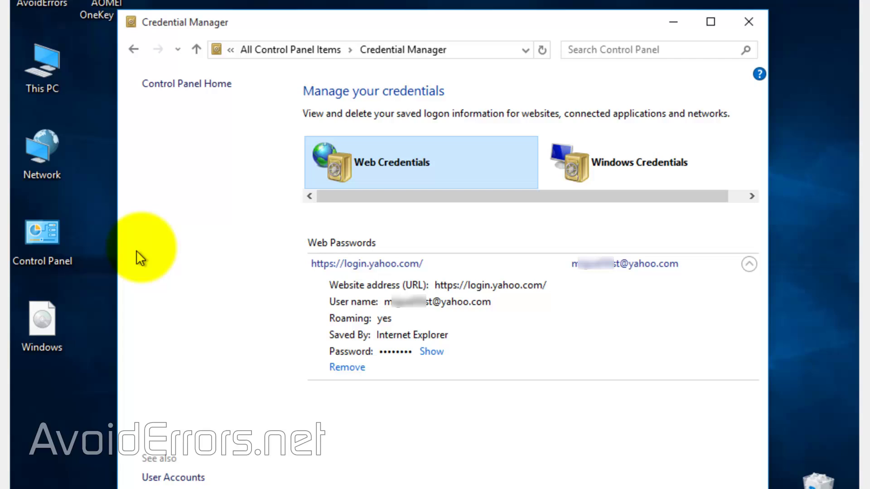
From All Control Panel Items, open the AutoComplete settings on Internet Options' Content tab.
left_click(278, 50)
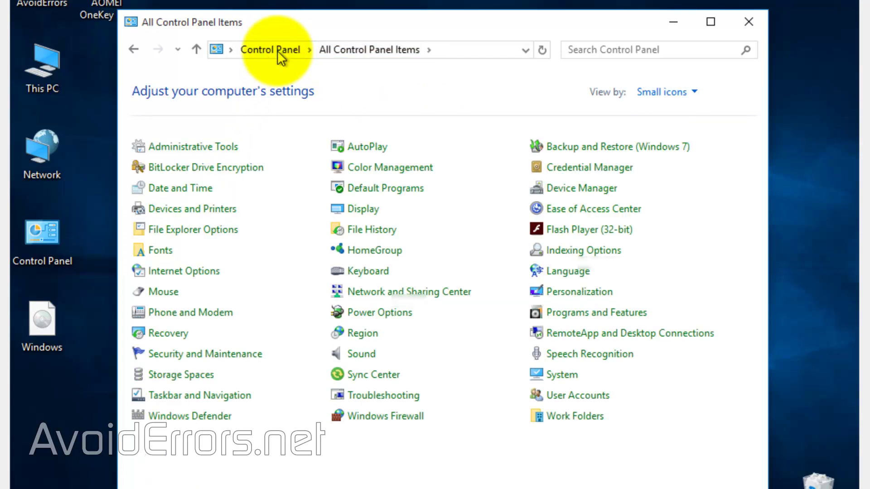
left_click(226, 273)
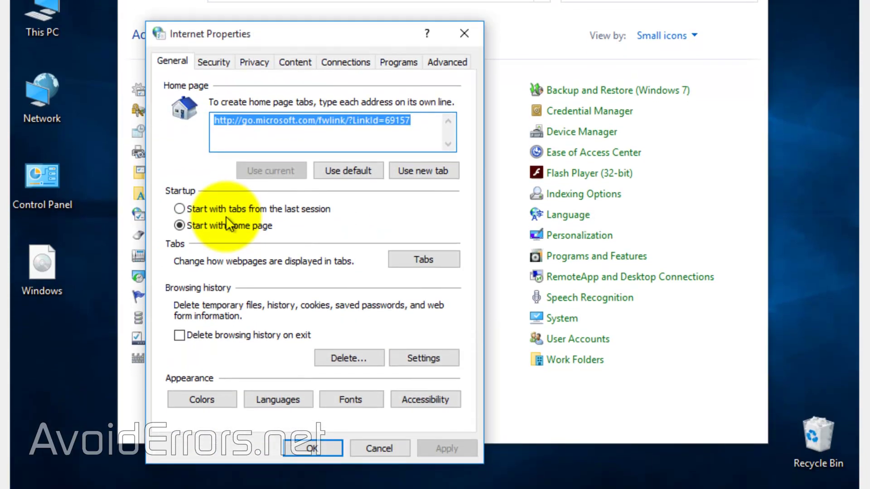
left_click(297, 62)
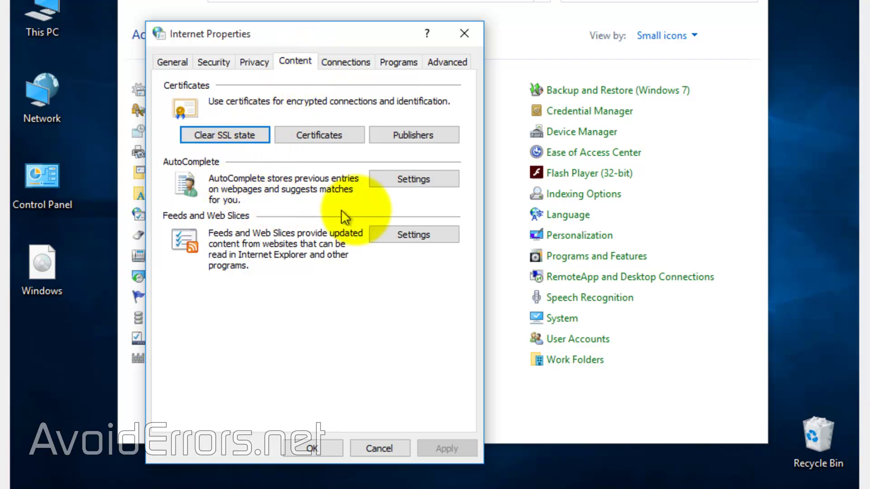
left_click(392, 183)
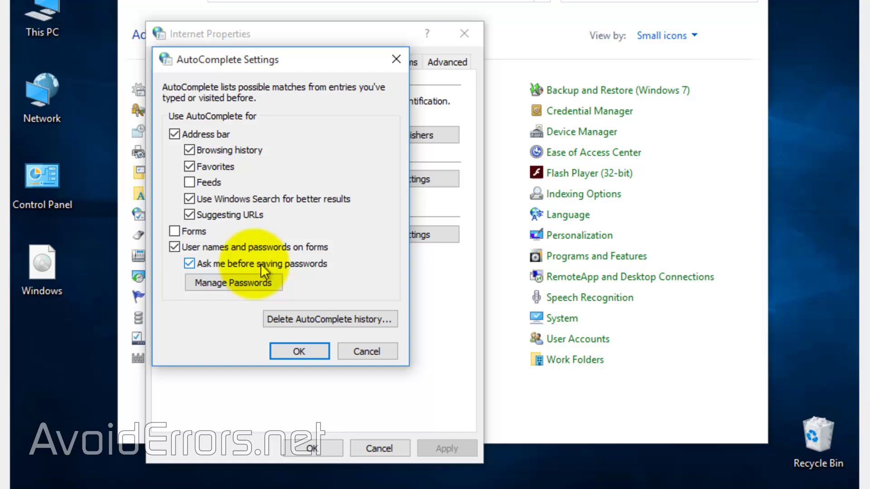
Uncheck 'Ask me before saving passwords' and 'User names and passwords on forms', then confirm.
left_click(190, 263)
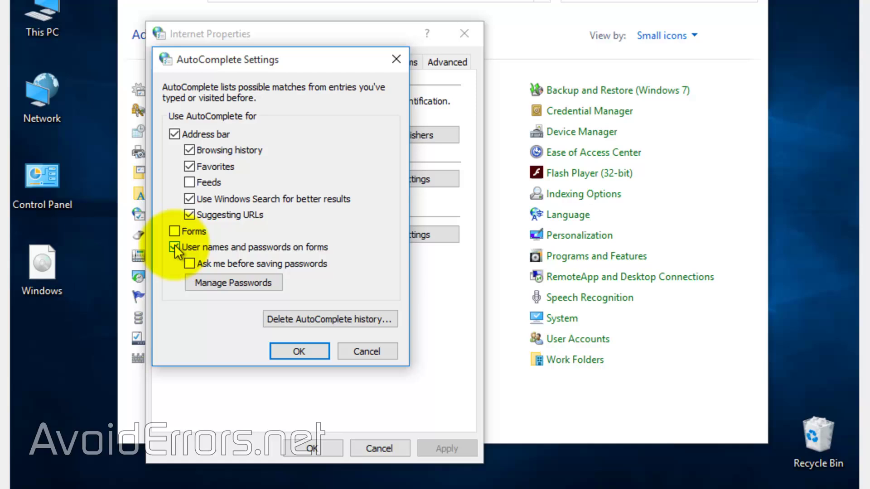
left_click(175, 248)
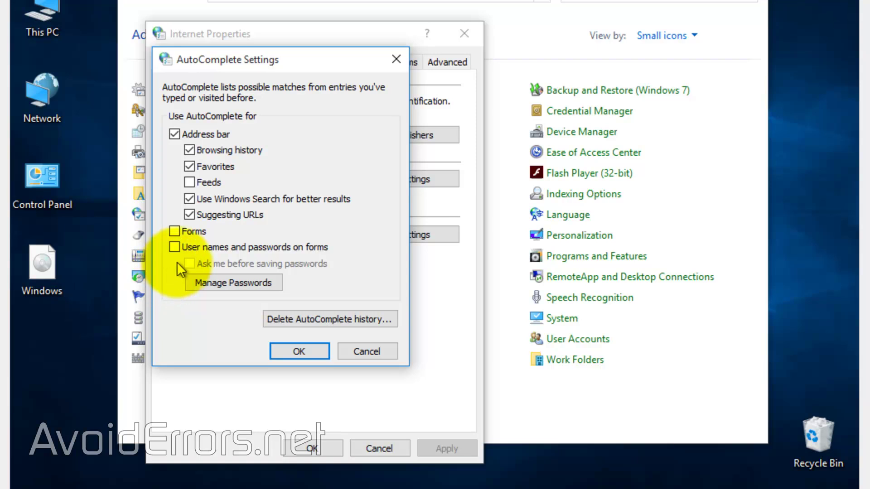
left_click(286, 352)
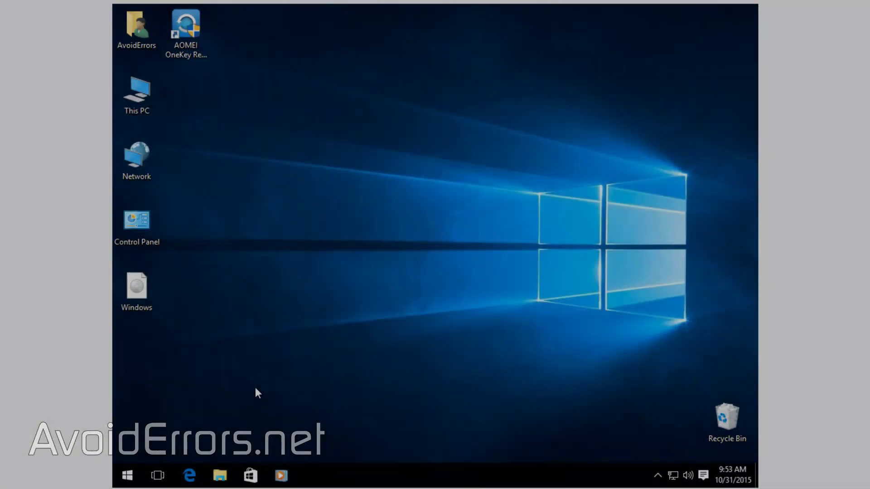
Launch Edge and open its Settings panel, scrolled down to the advanced settings link.
left_click(190, 475)
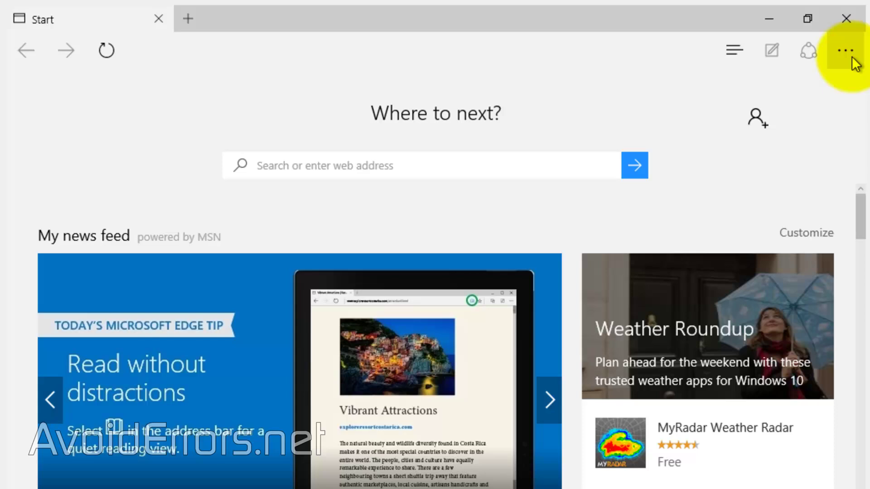
left_click(846, 51)
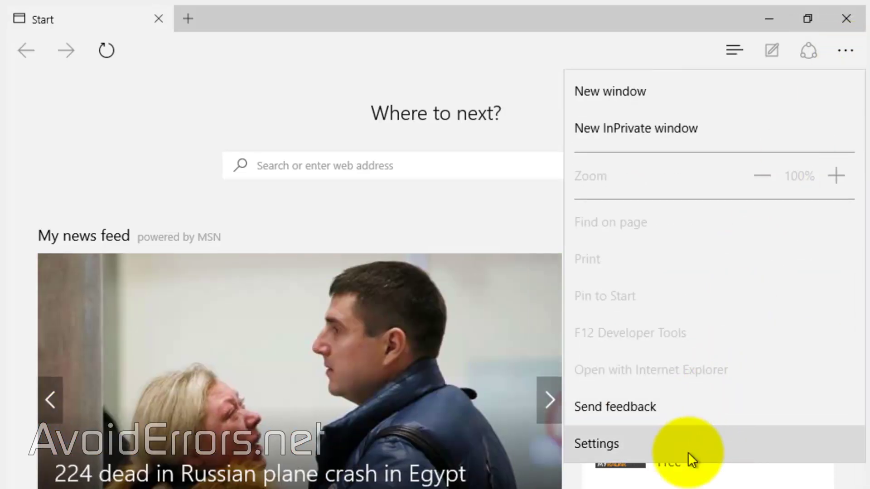
left_click(688, 450)
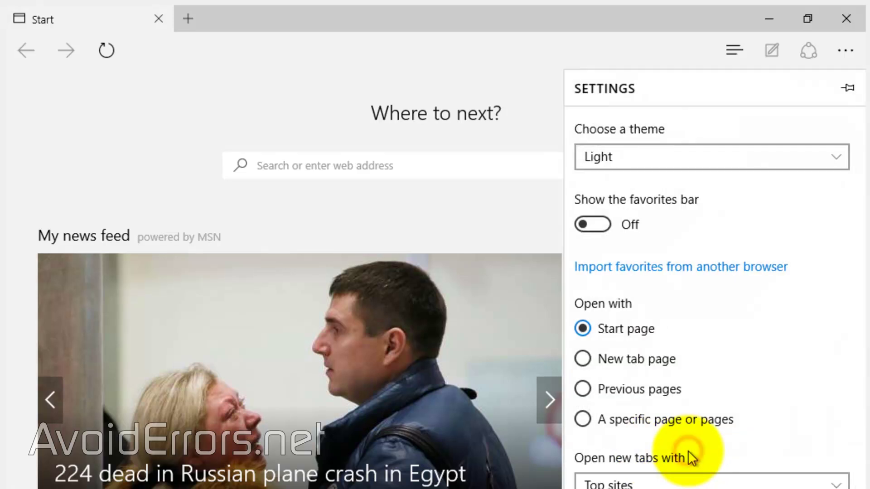
left_click_drag(860, 289, 851, 488)
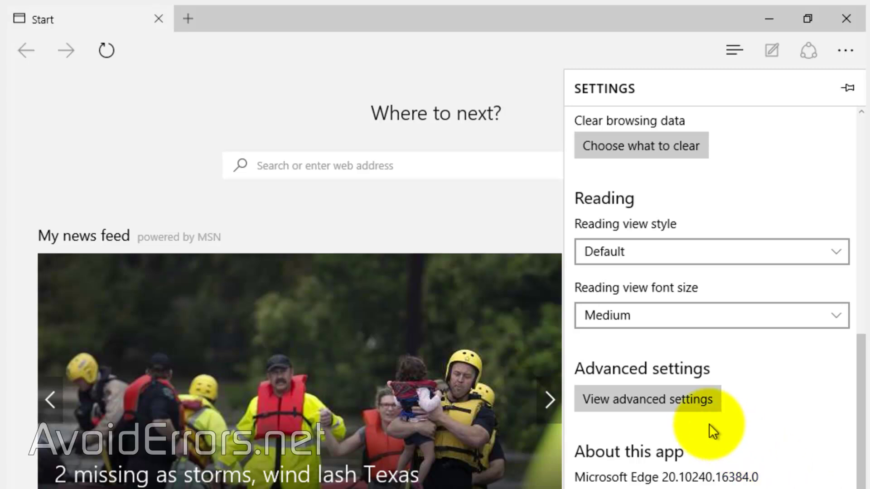
In Edge's advanced settings, switch 'Offer to save passwords' and 'Save form entries' to Off.
left_click(693, 405)
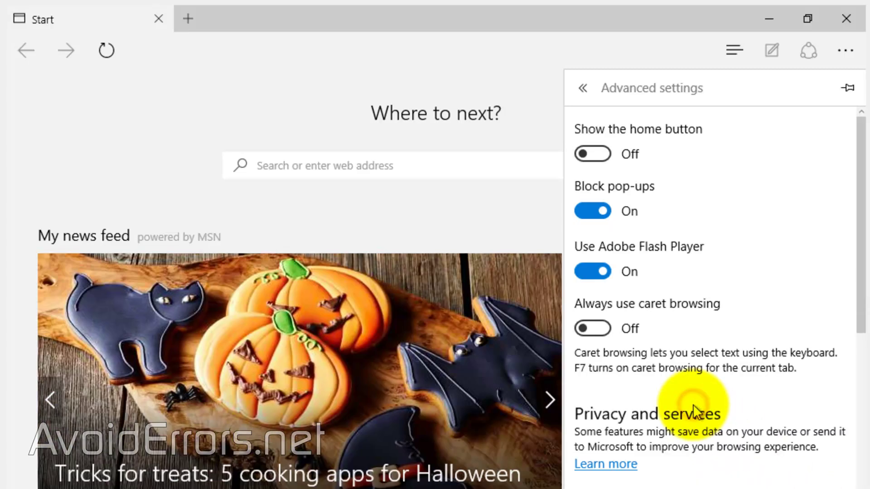
left_click_drag(861, 302, 839, 419)
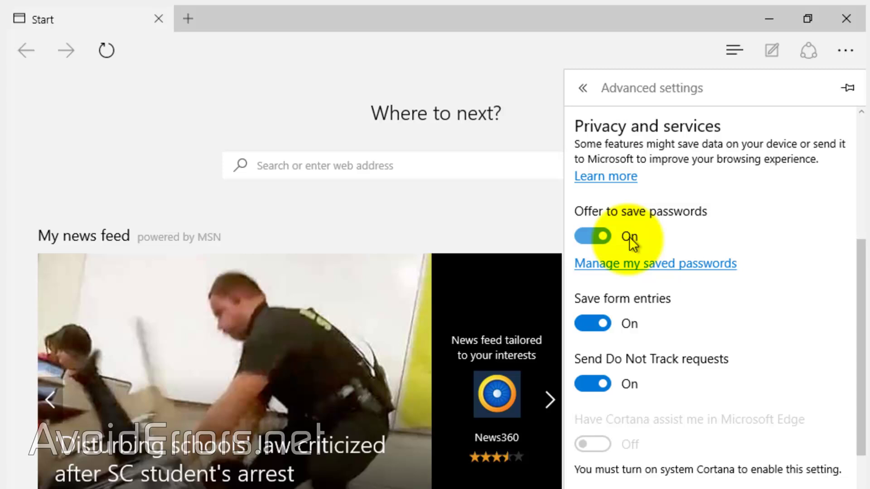
left_click(607, 239)
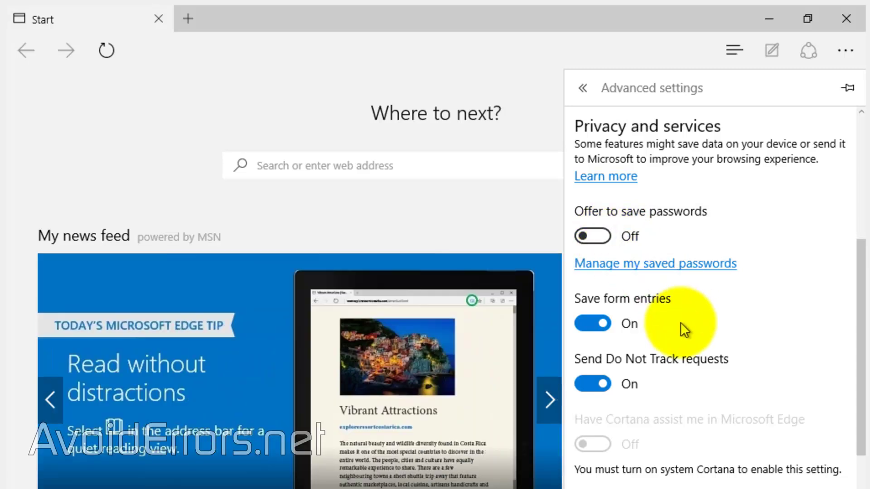
left_click(605, 322)
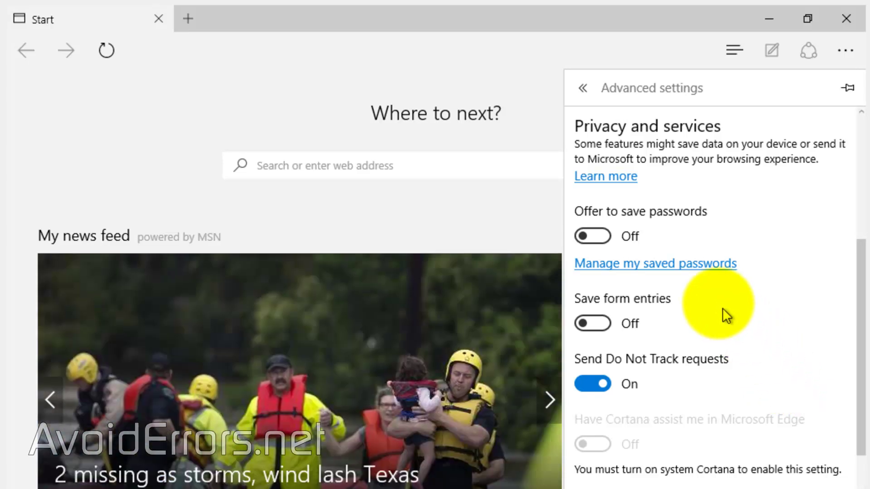
left_click(694, 264)
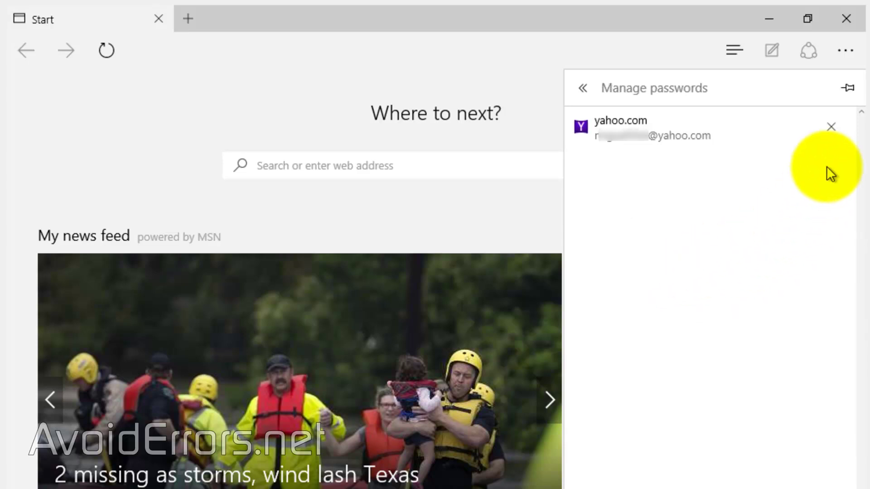
Remove the yahoo.com entry from Manage passwords and close Edge.
left_click(831, 131)
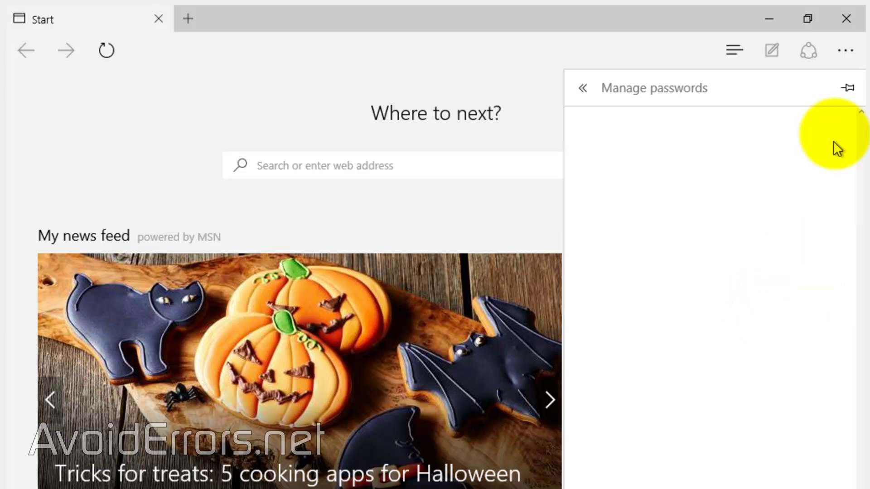
left_click(858, 24)
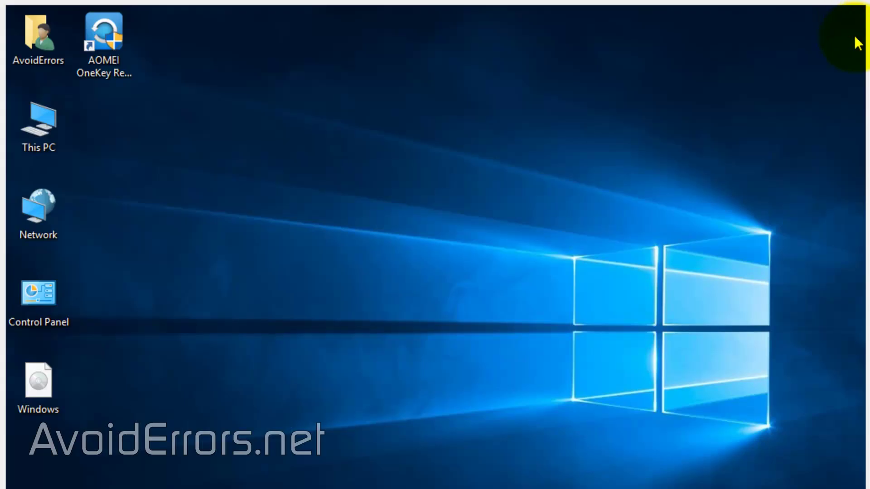